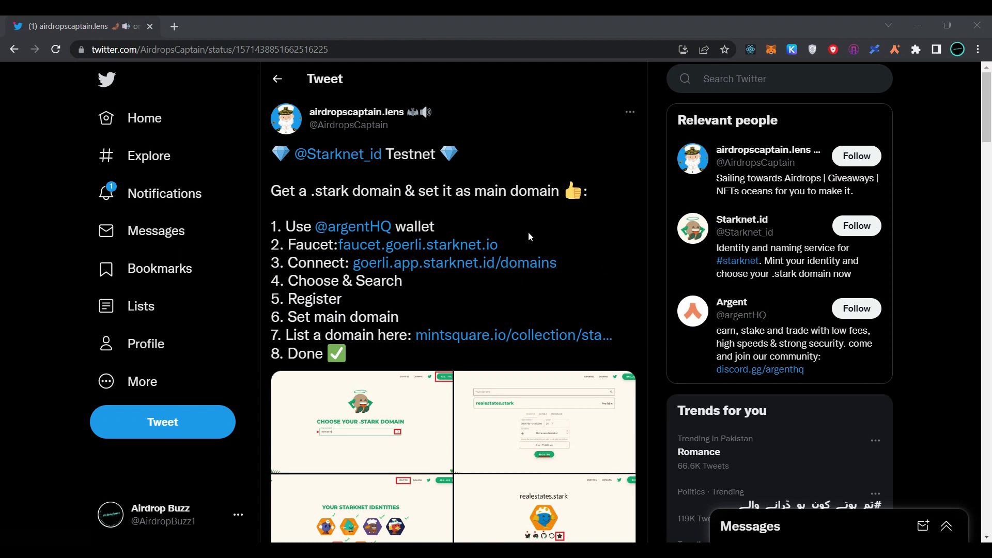
- Scroll through airdropscaptain.lens's Starknet.id testnet domain tutorial tweet
scroll(489, 196, "down", 1)
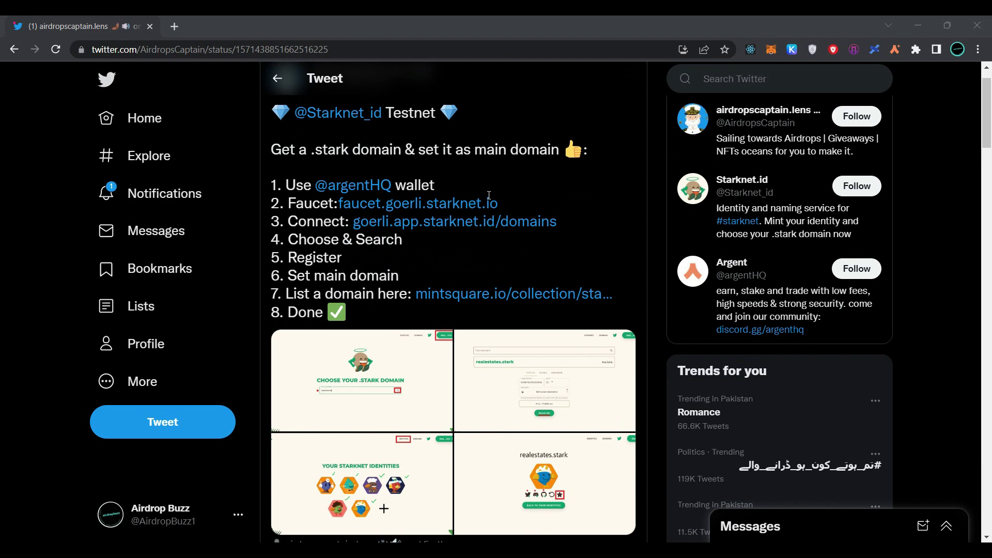
scroll(489, 195, "up", 1)
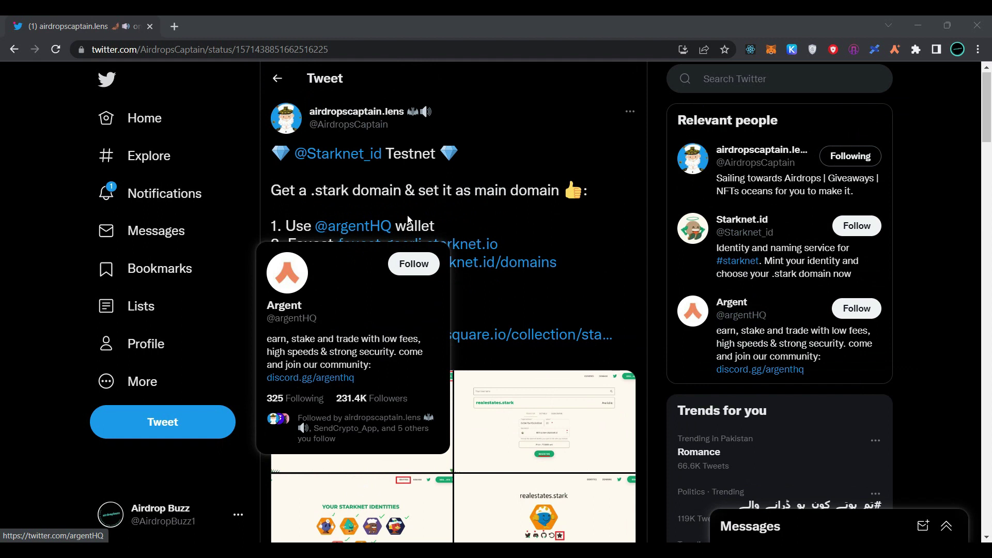
- Unlock Argent X and request 0.002 testnet ETH from the StarkNet Faucet for its address
left_click(898, 52)
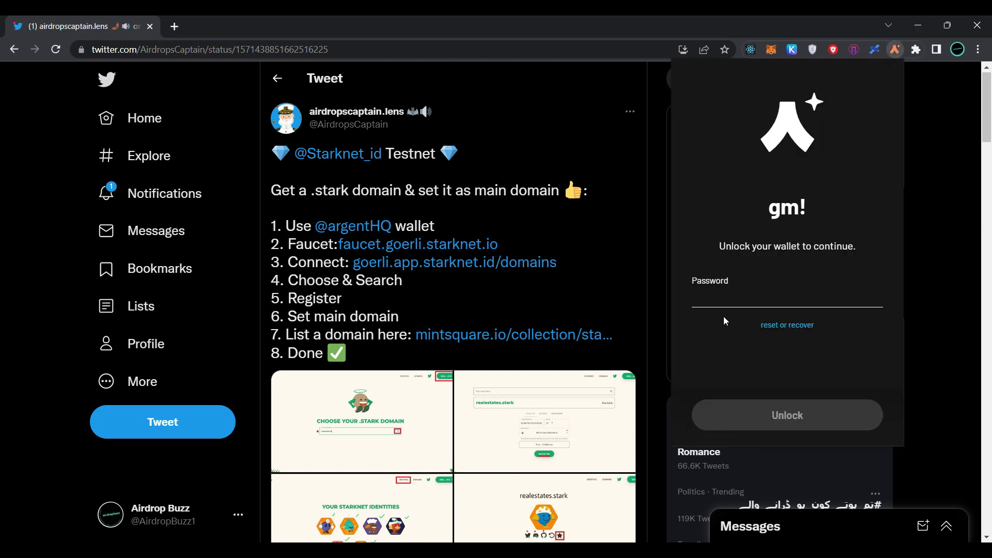
left_click(431, 257)
left_click(820, 151)
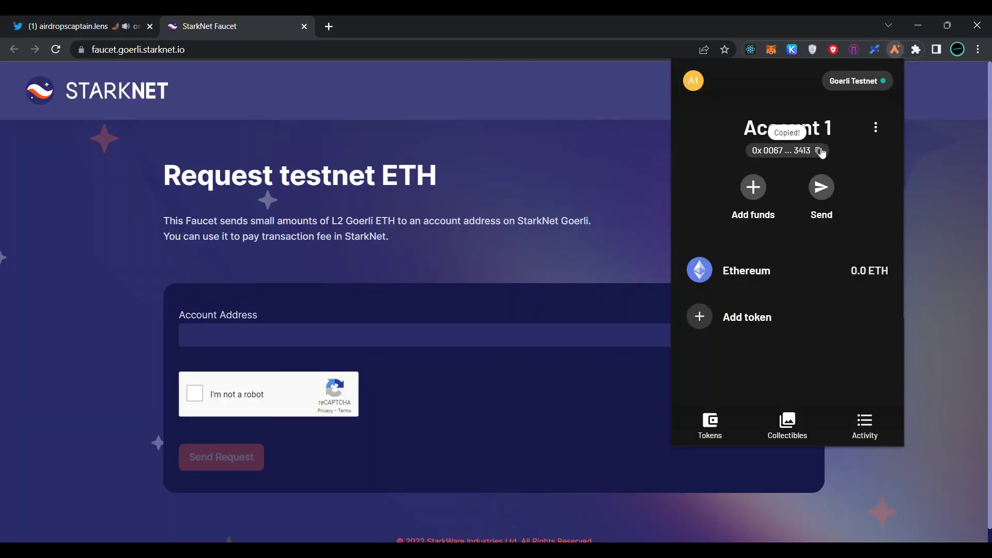
left_click(319, 340)
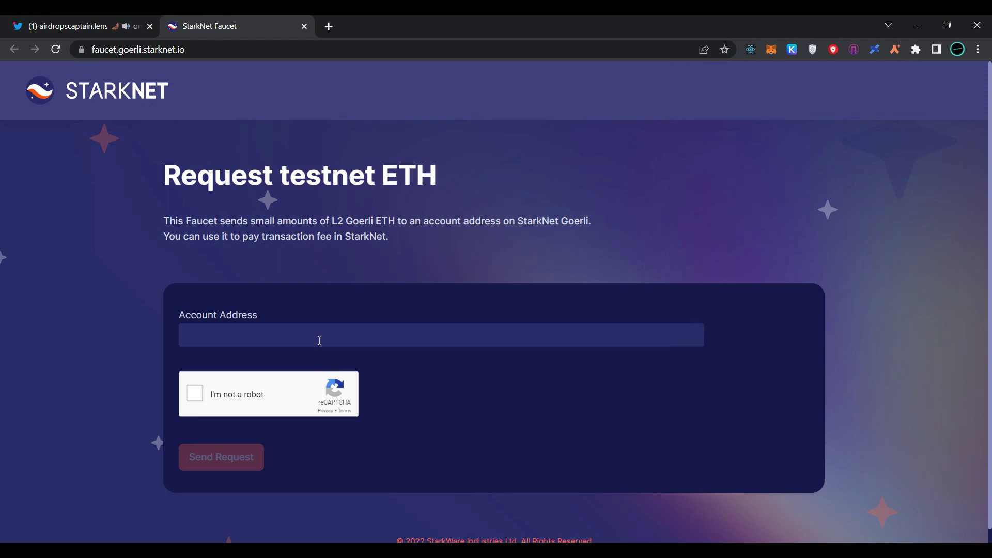
key("ctrl+v")
left_click(196, 395)
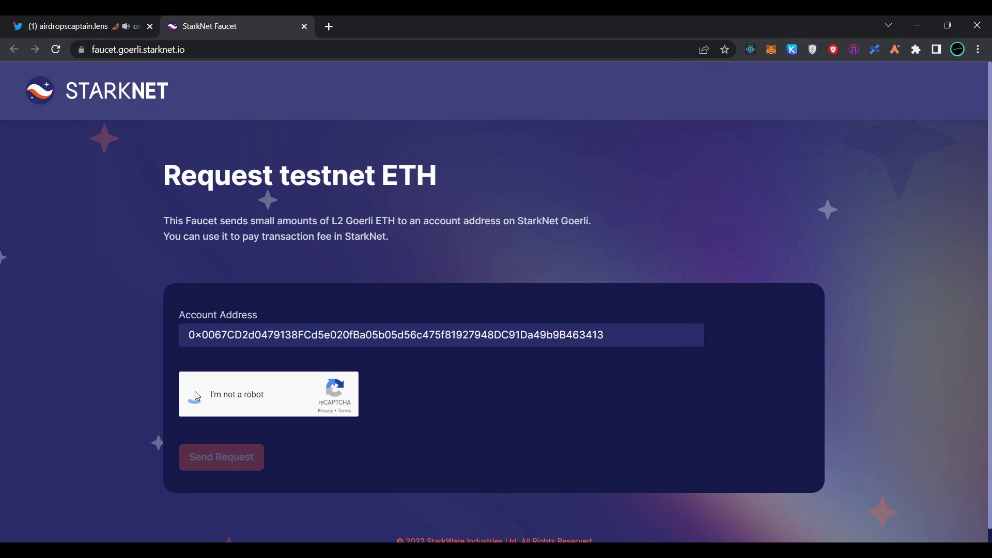
left_click(203, 466)
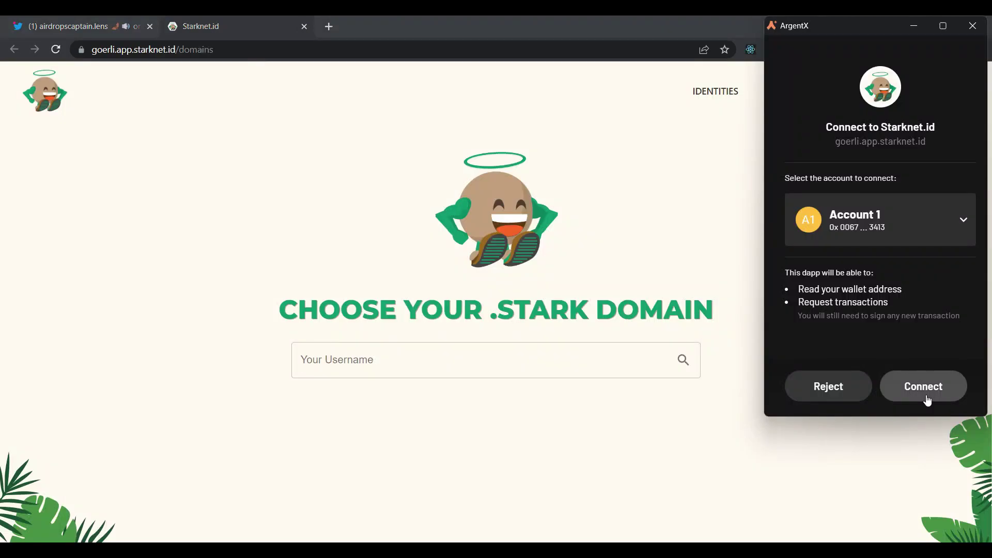
- Connect the wallet to Starknet.id and open the available airdropbuzz.stark domain
left_click(924, 388)
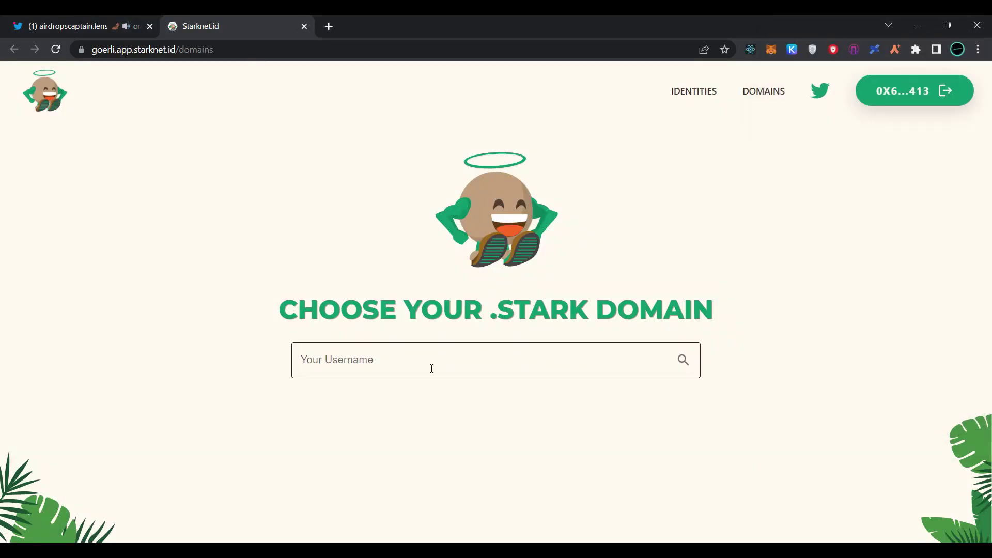
left_click(433, 367)
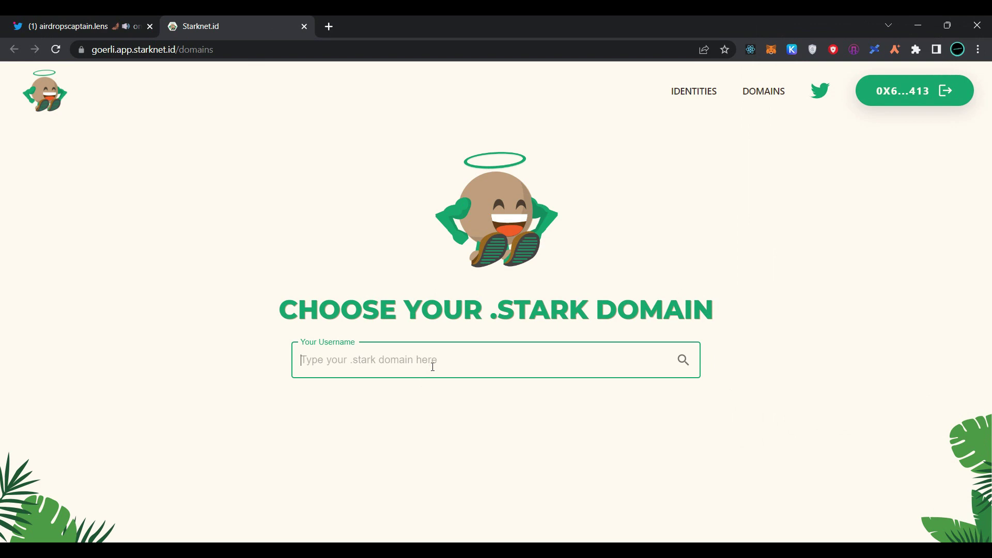
type("airdropbuzz")
key("Return")
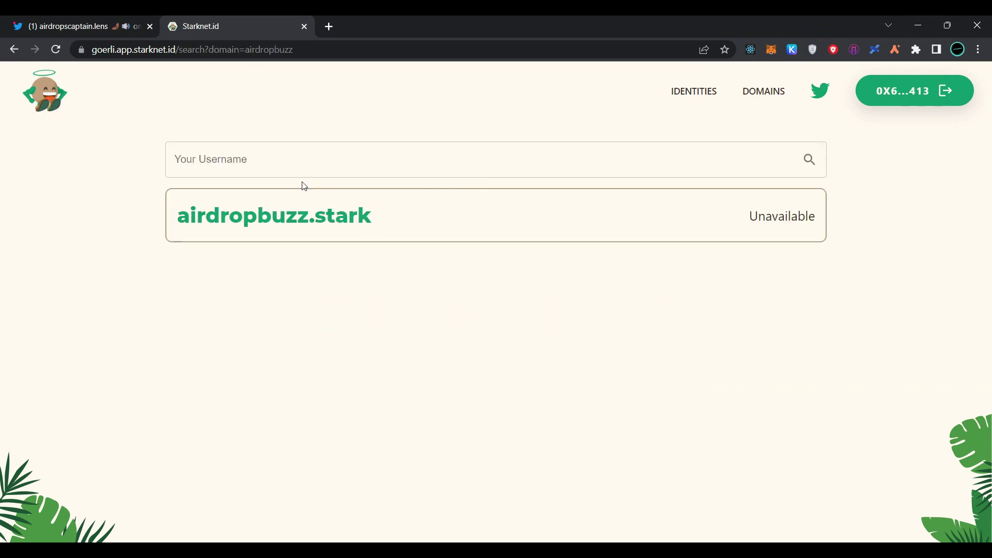
left_click(519, 229)
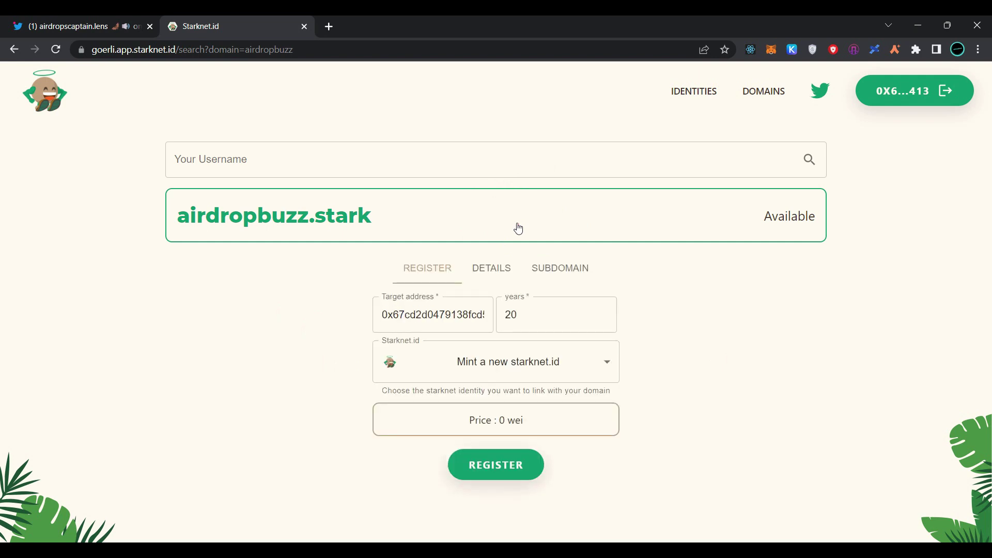
- Register airdropbuzz.stark for 5 years
left_click(541, 324)
key("BackSpace")
key("BackSpace")
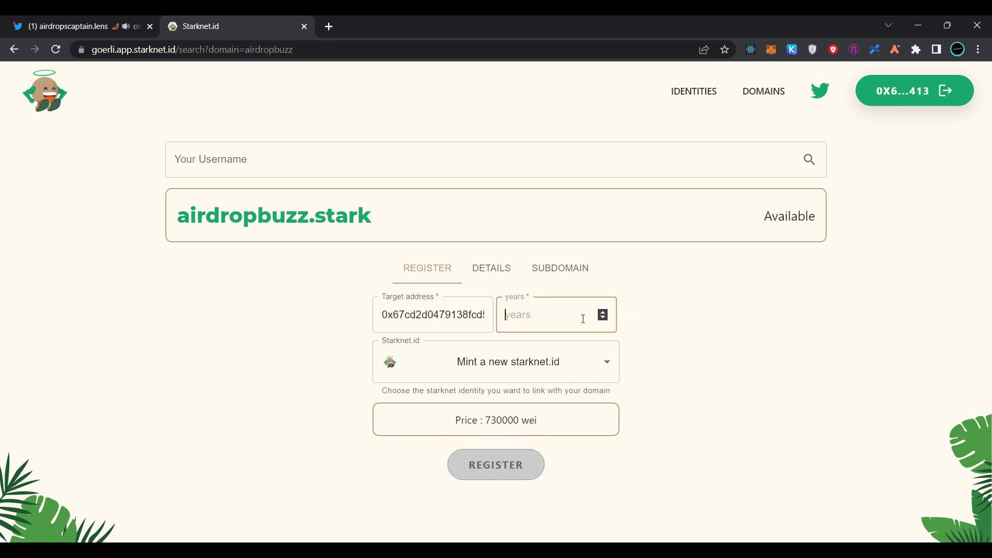
type("5")
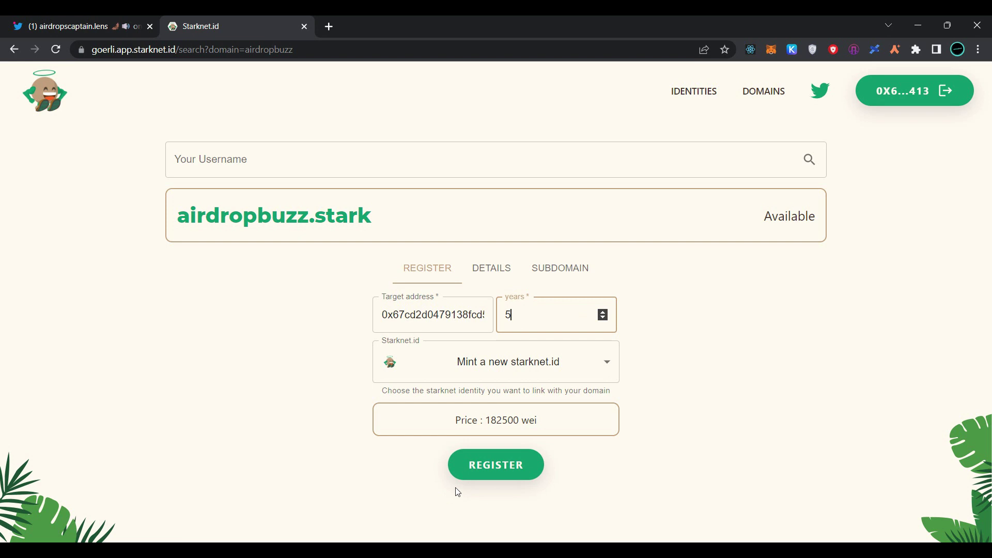
left_click(492, 469)
scroll(928, 242, "down", 3)
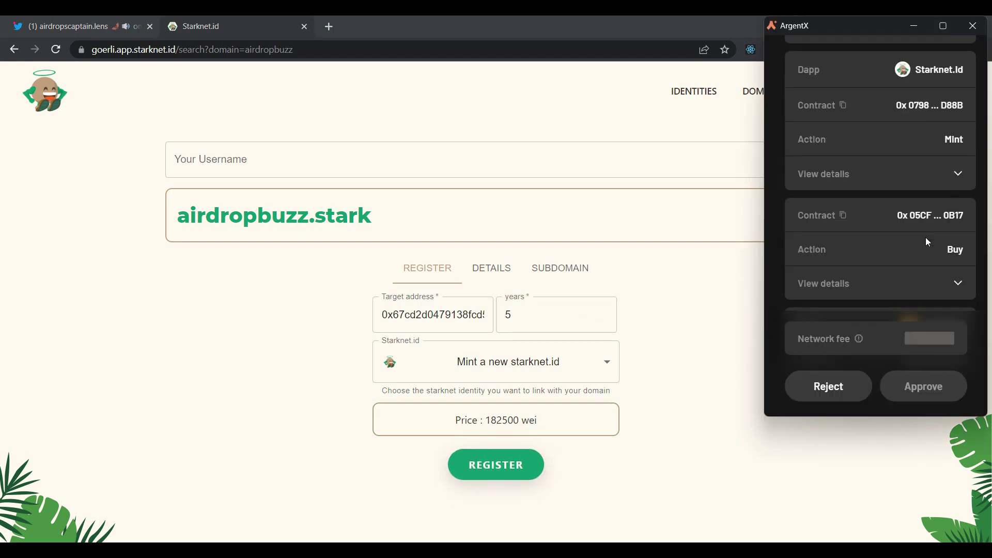
scroll(929, 243, "down", 2)
left_click(926, 397)
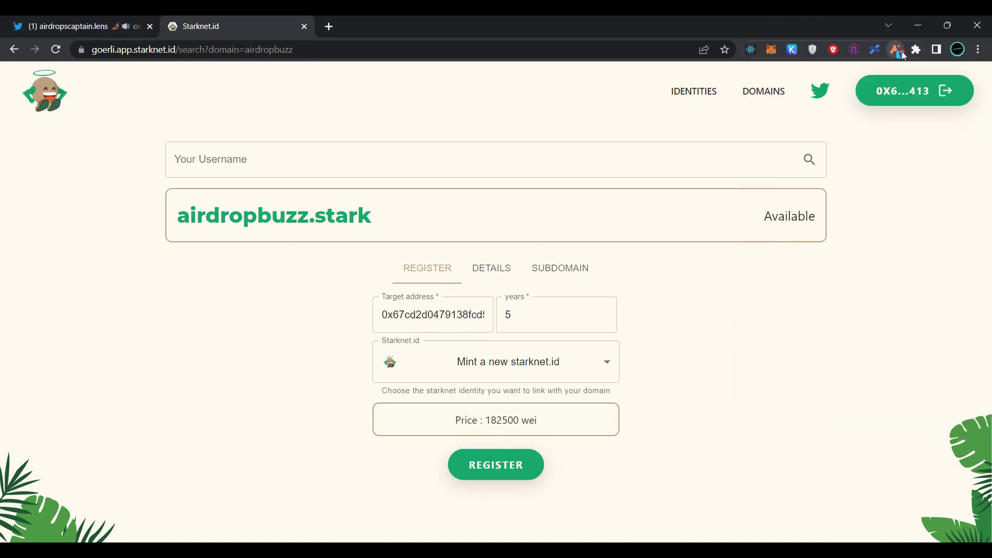
left_click(899, 50)
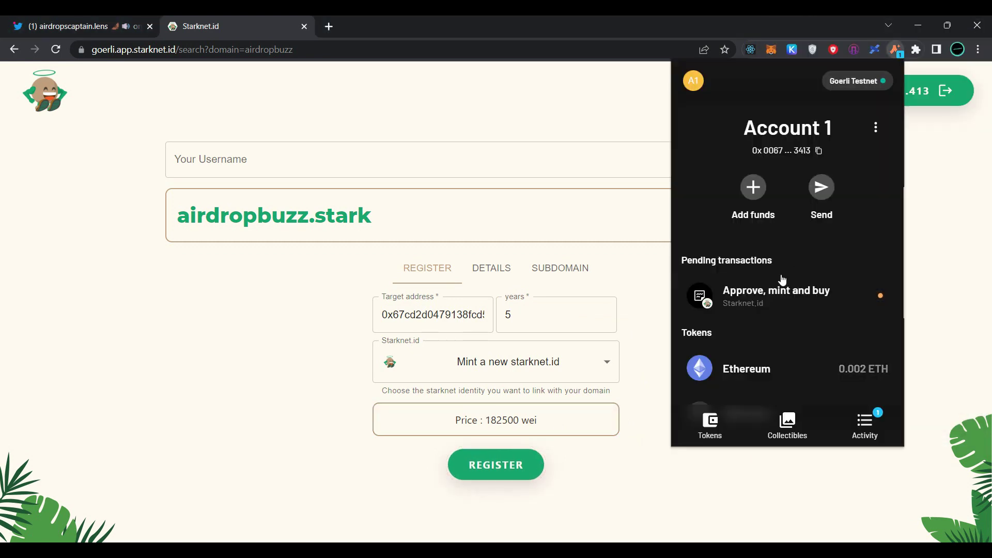
left_click(805, 313)
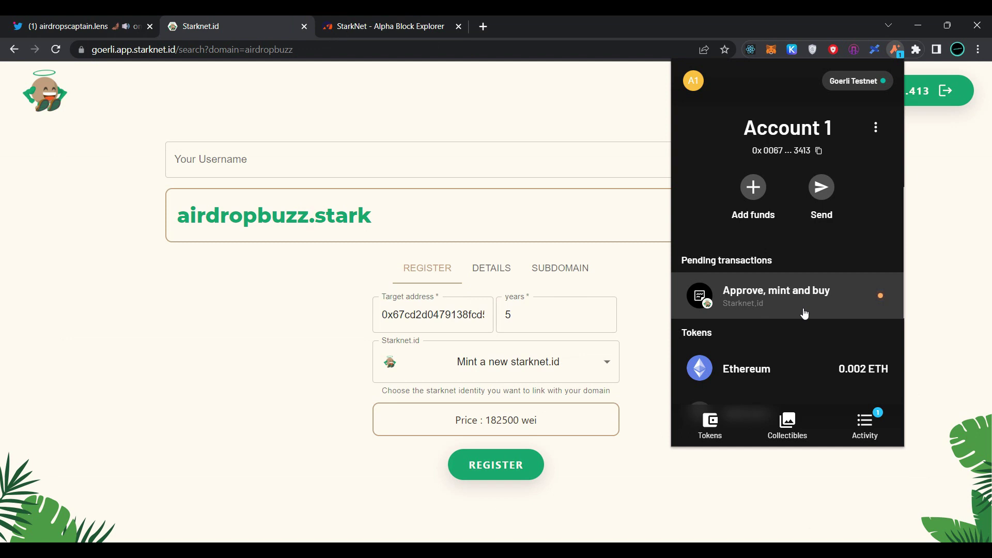
left_click(445, 172)
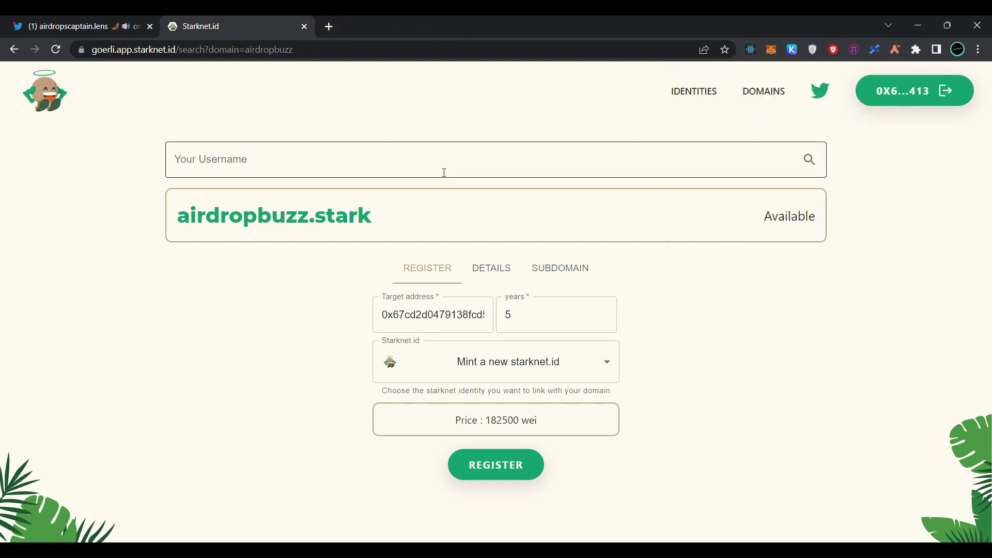
- Connect the Argent X wallet to Mint Square
left_click(50, 22)
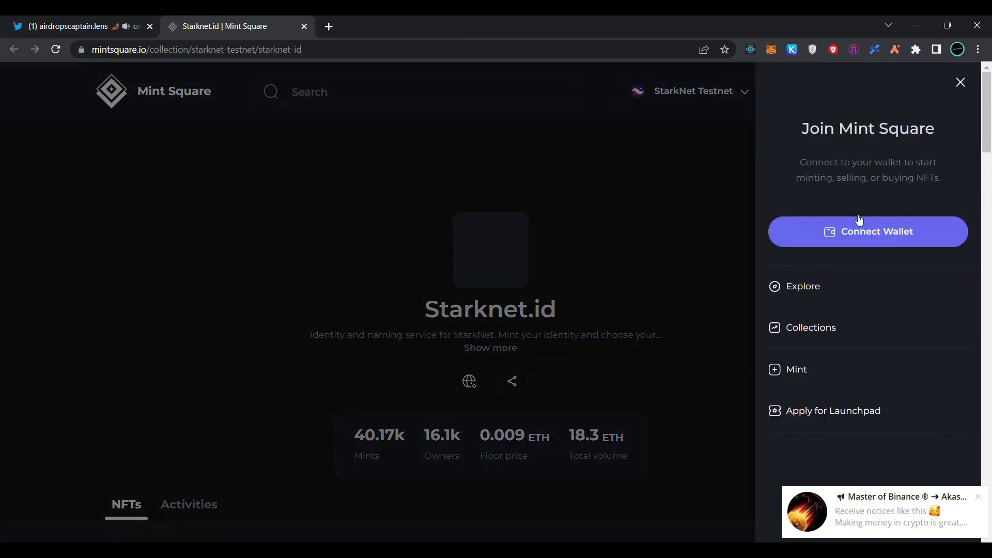
left_click(853, 233)
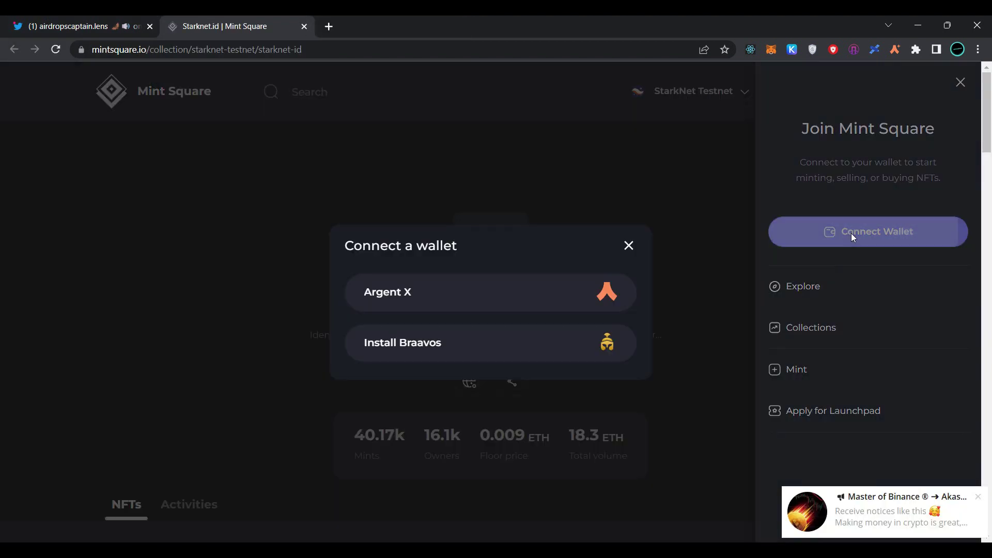
left_click(555, 300)
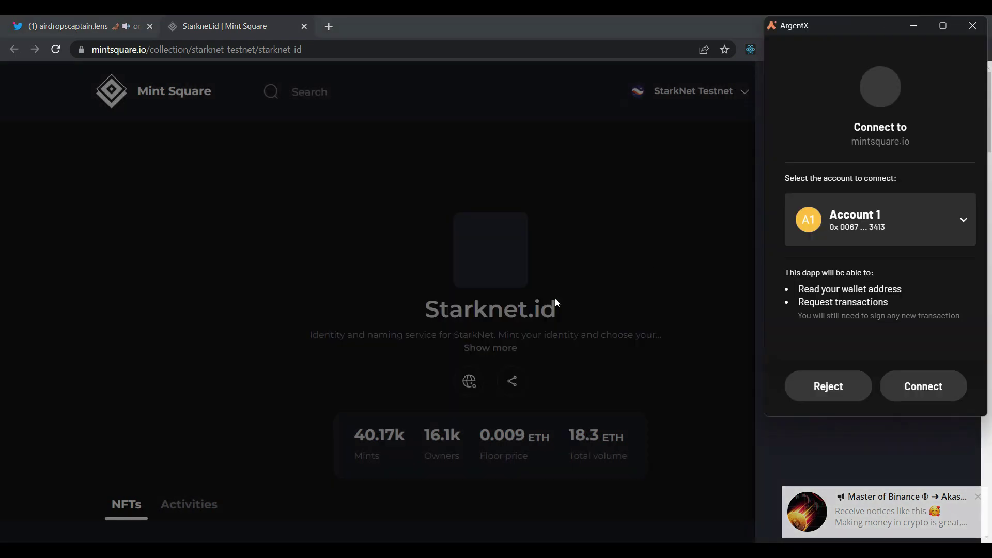
left_click(926, 385)
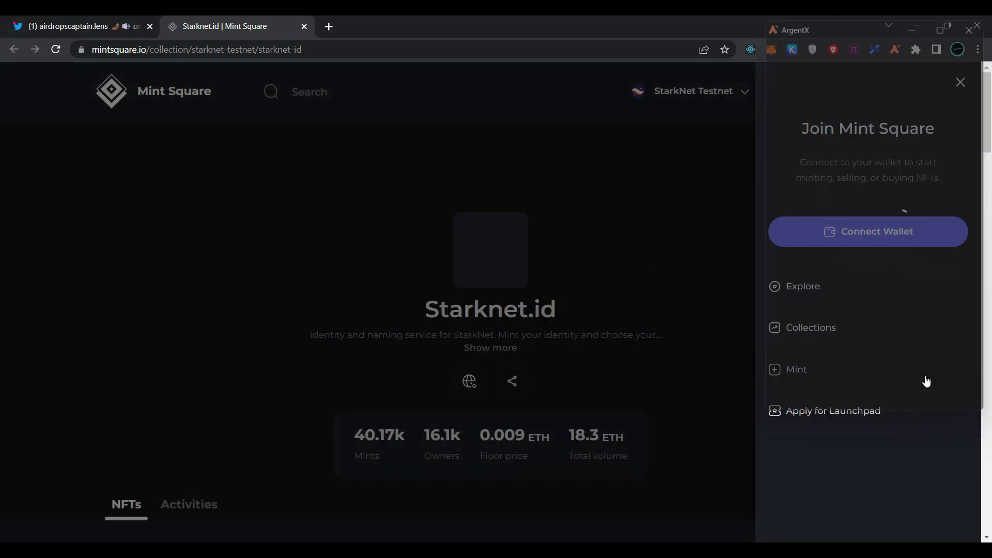
left_click(406, 351)
scroll(407, 351, "down", 2)
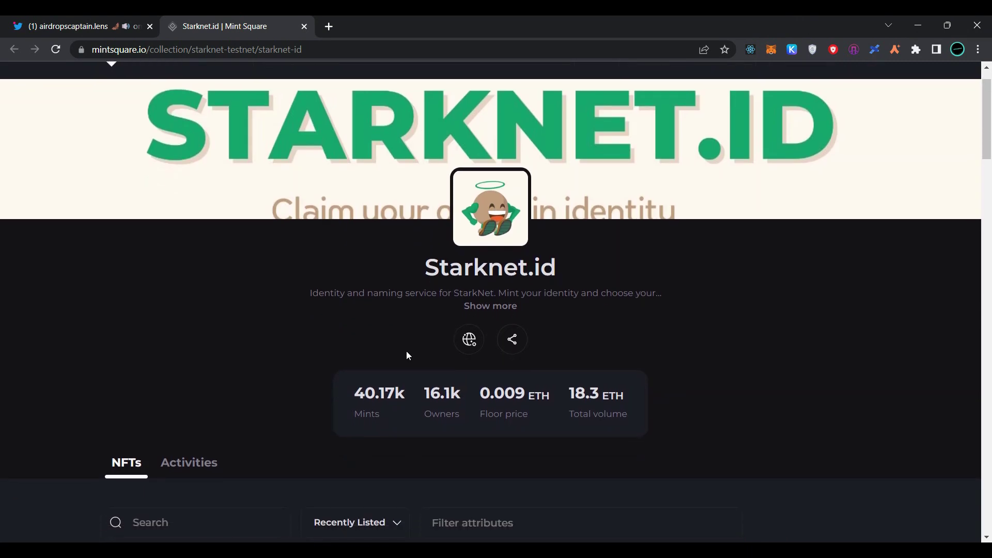
scroll(407, 353, "up", 1)
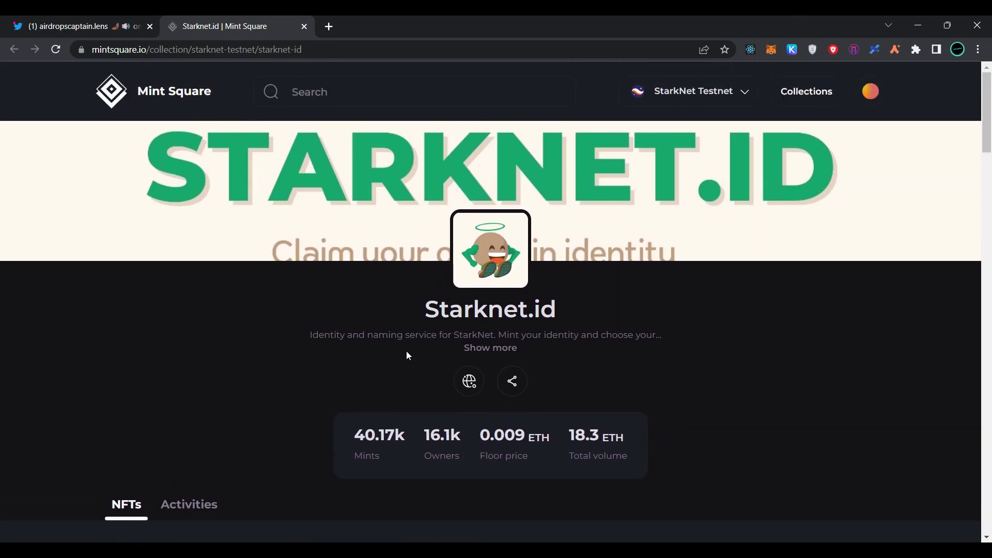
scroll(407, 354, "down", 3)
left_click(683, 180)
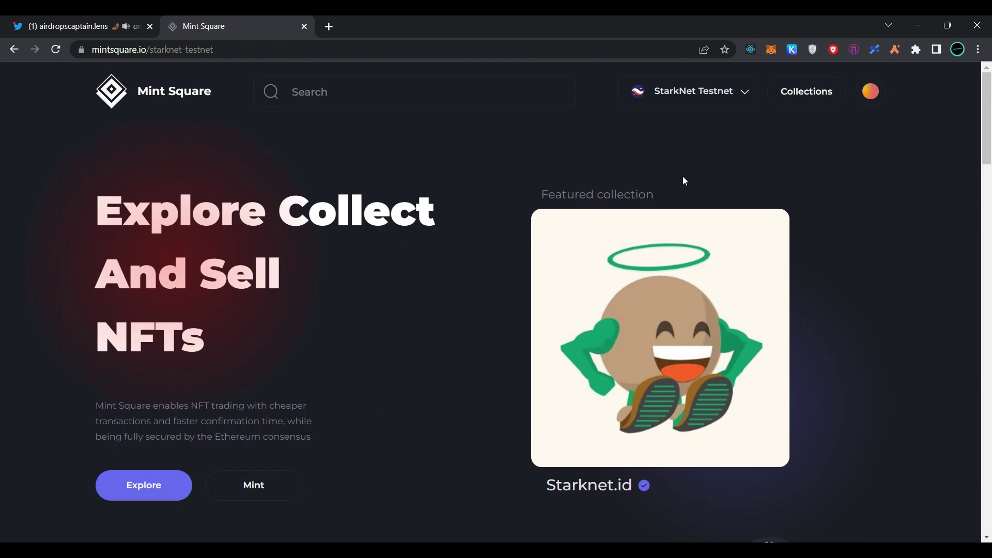
left_click(870, 92)
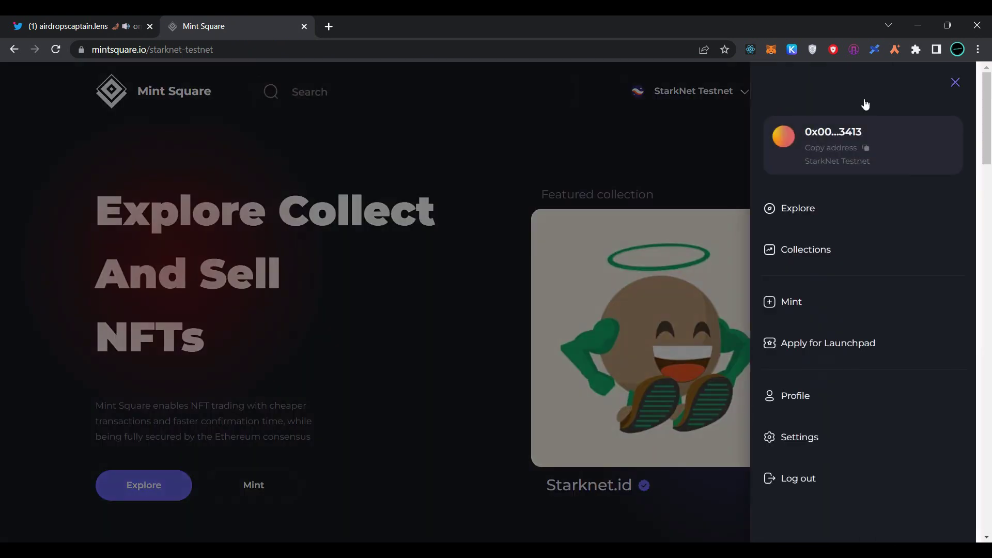
left_click(794, 394)
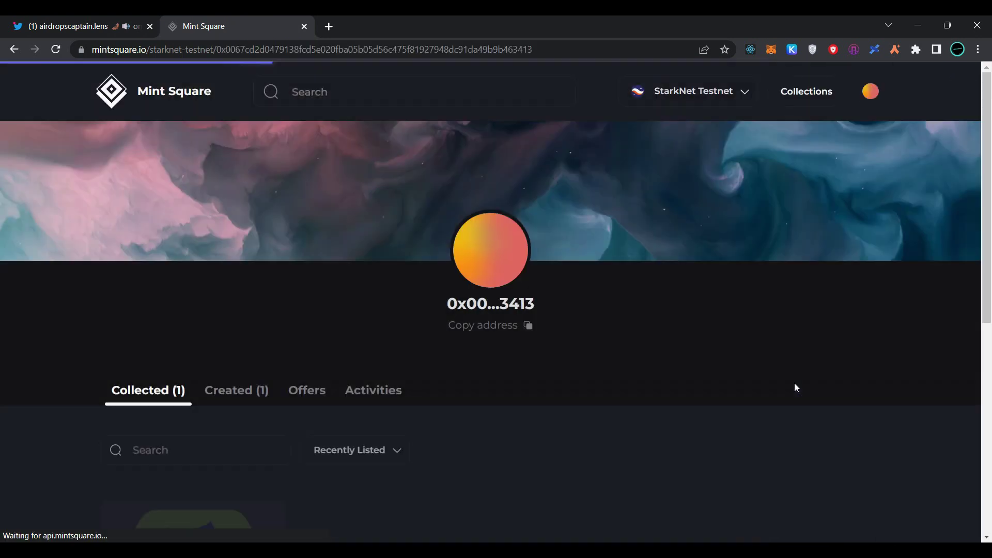
scroll(195, 456, "down", 3)
scroll(194, 455, "down", 1)
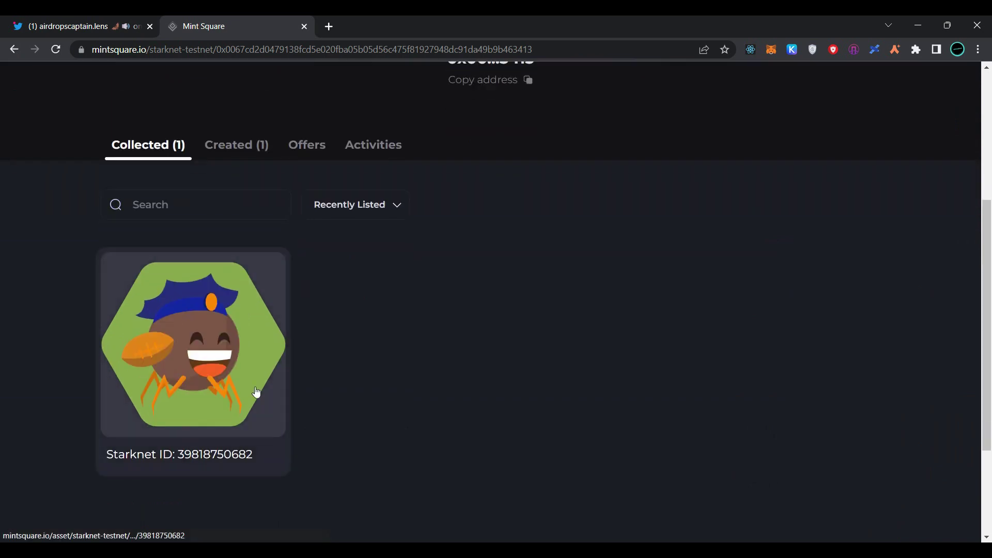
left_click(222, 408)
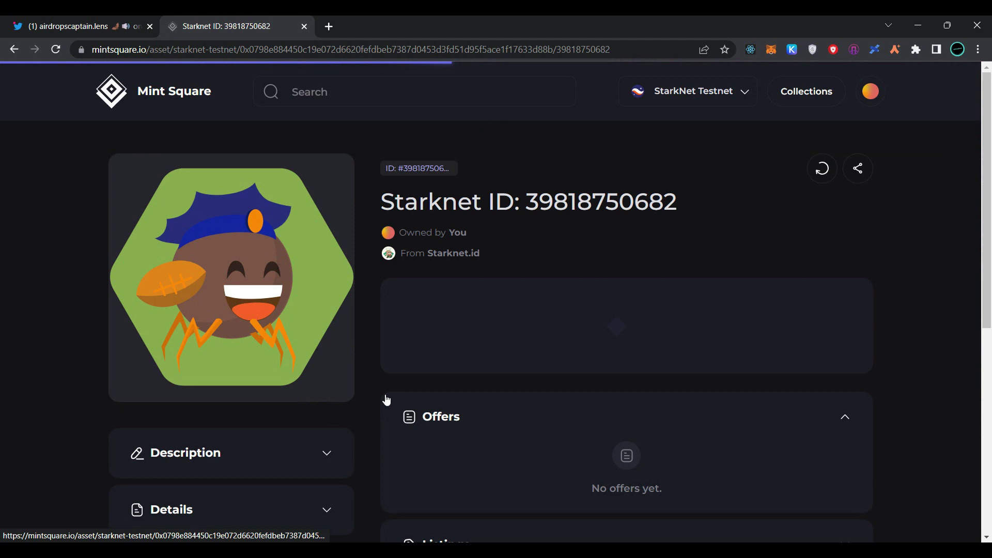
left_click(769, 319)
left_click(608, 364)
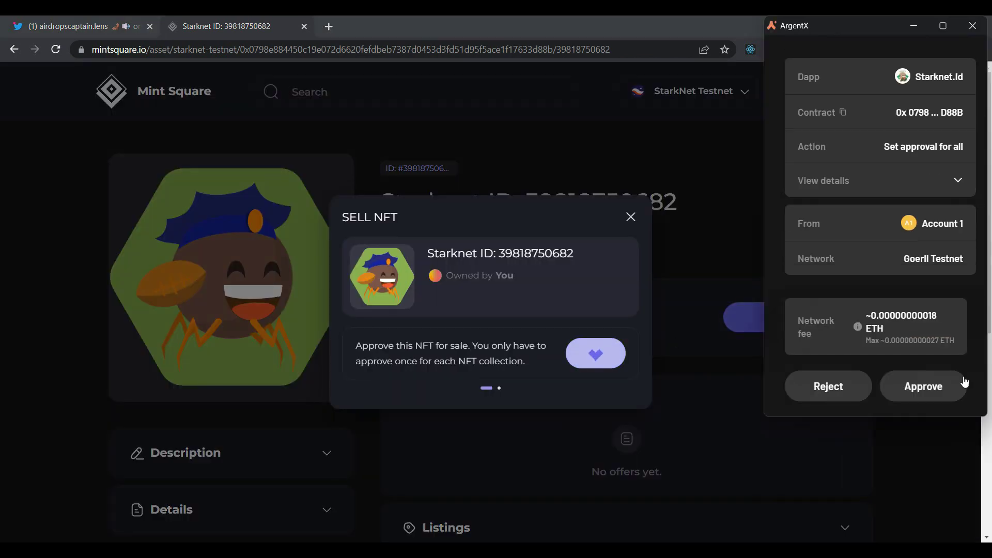
left_click(945, 387)
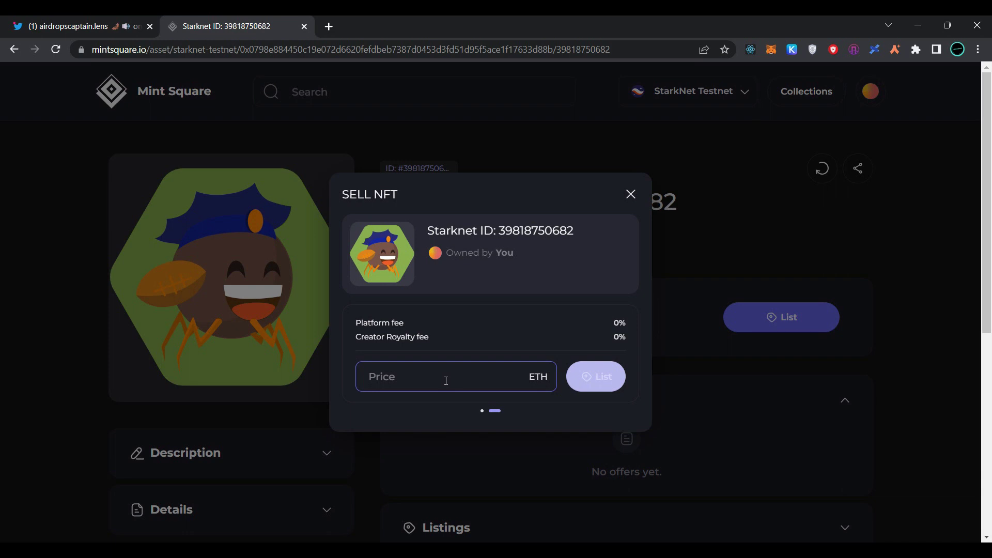
- List the NFT at 12 ETH and sign the sale order in Argent X
type("12")
left_click(603, 380)
left_click(901, 396)
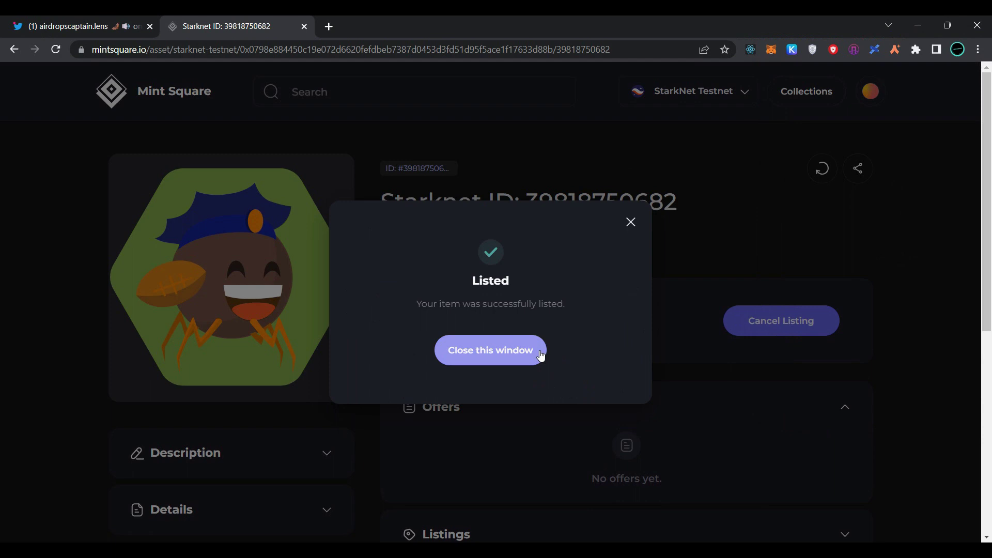
left_click(482, 361)
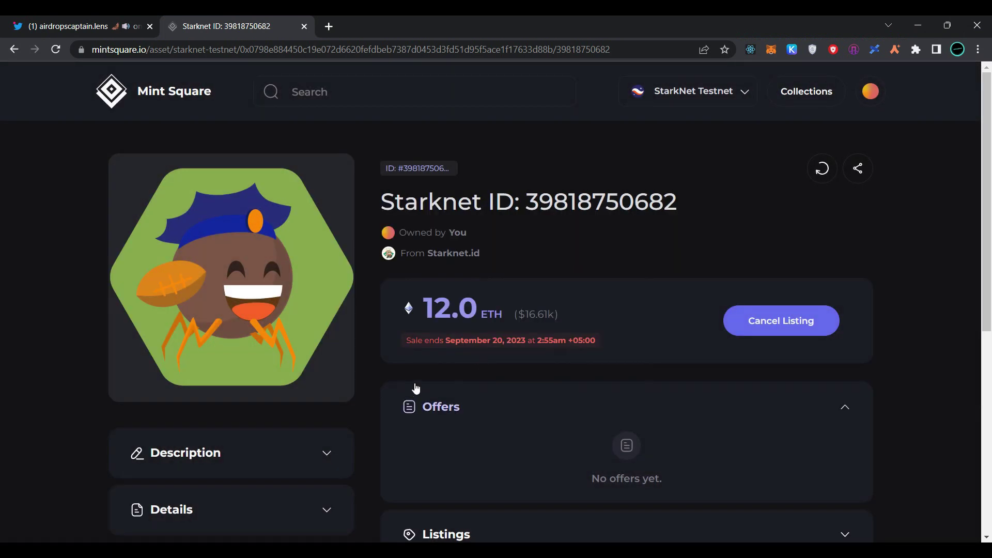
scroll(415, 381, "down", 1)
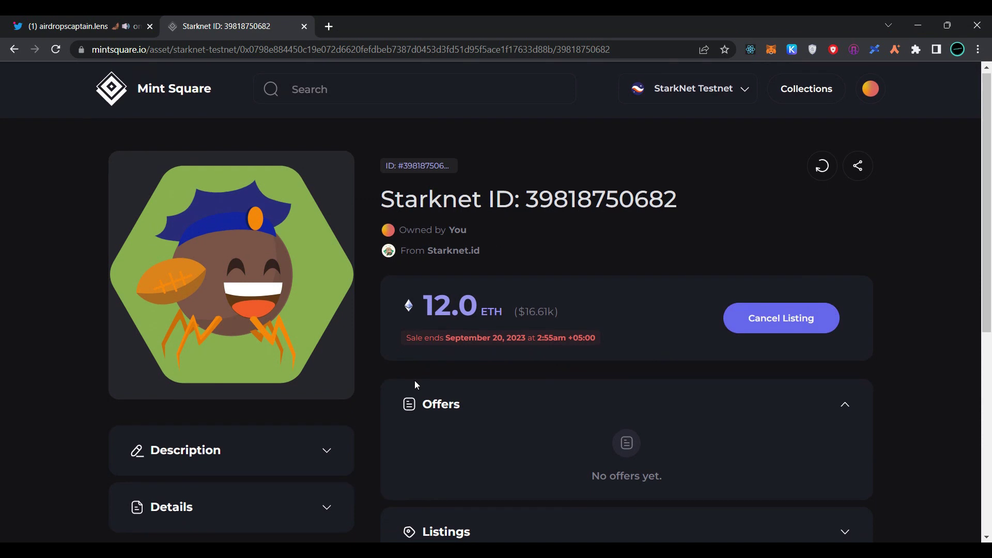